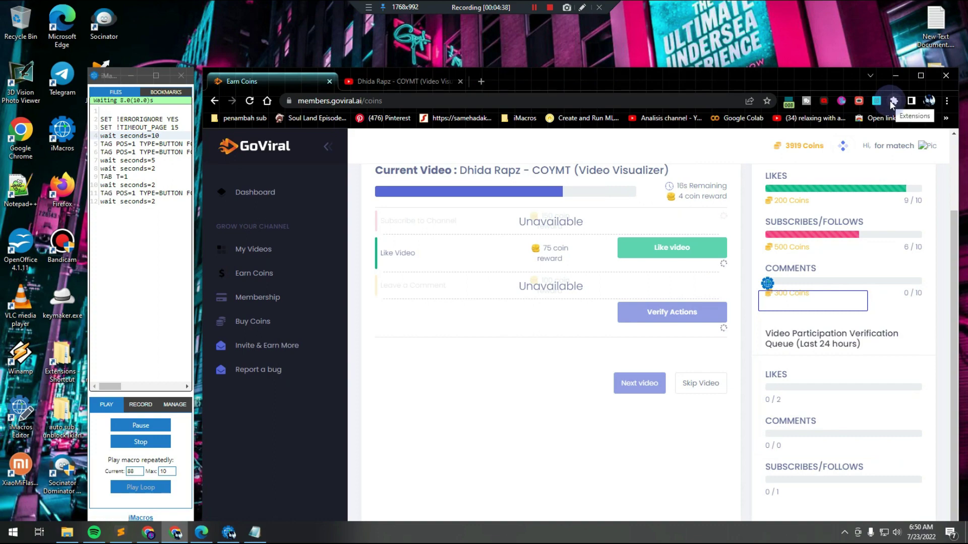
# - Maximize the browser window, draw a red arrow pointing to the Already Subscribed option, and erase the arrow
pyautogui.doubleClick(742, 83)
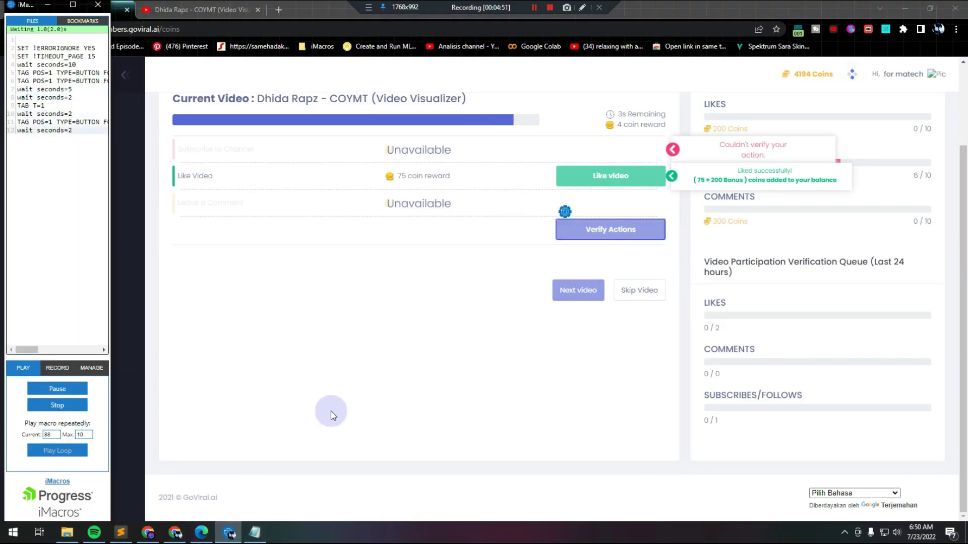
pyautogui.click(582, 8)
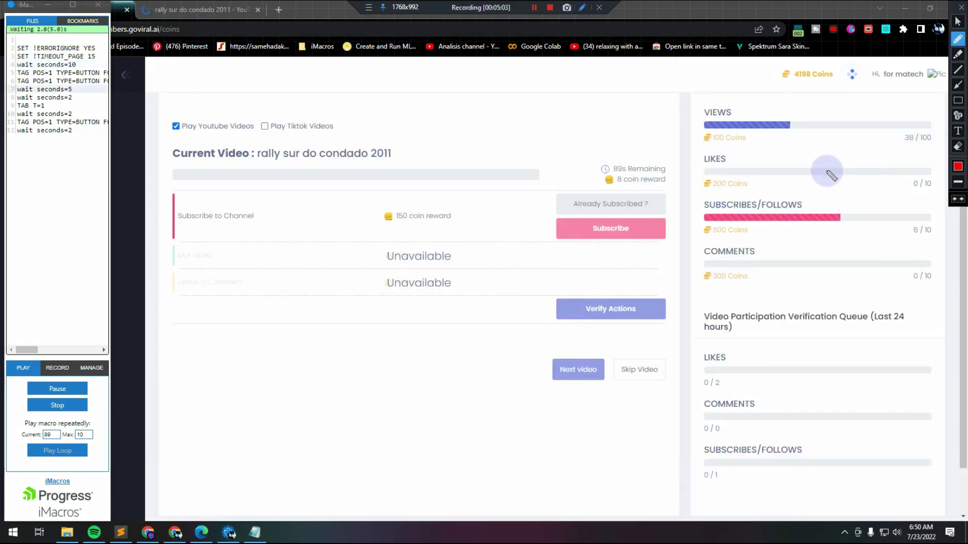
pyautogui.moveTo(716, 147); pyautogui.dragTo(683, 204)
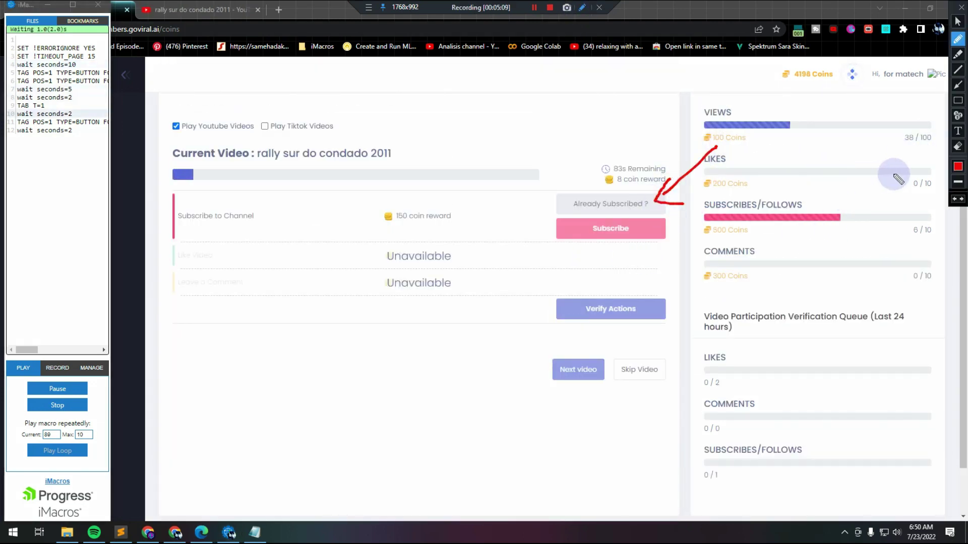
pyautogui.click(954, 202)
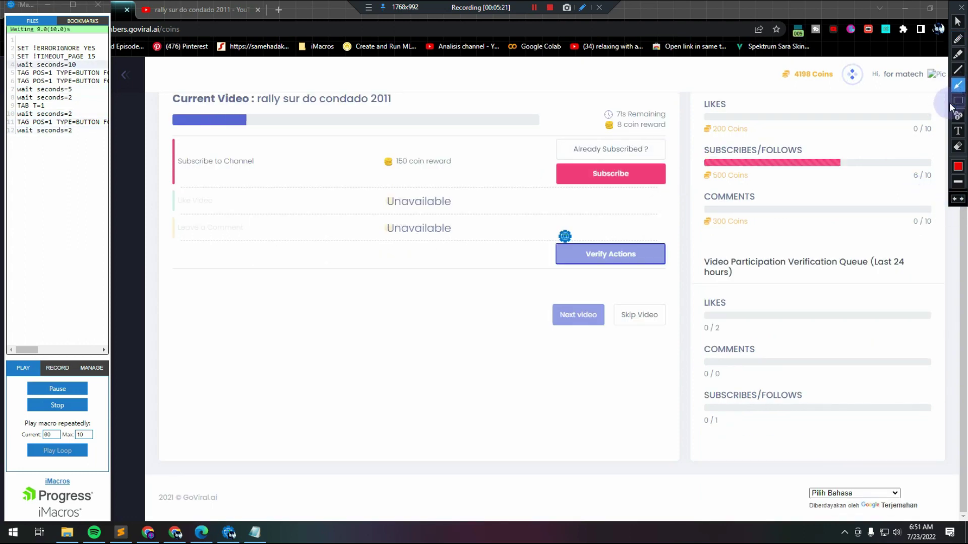
# - Circle the area beside the action buttons beneath the "rally sur do condado 2011" video in red
pyautogui.click(958, 54)
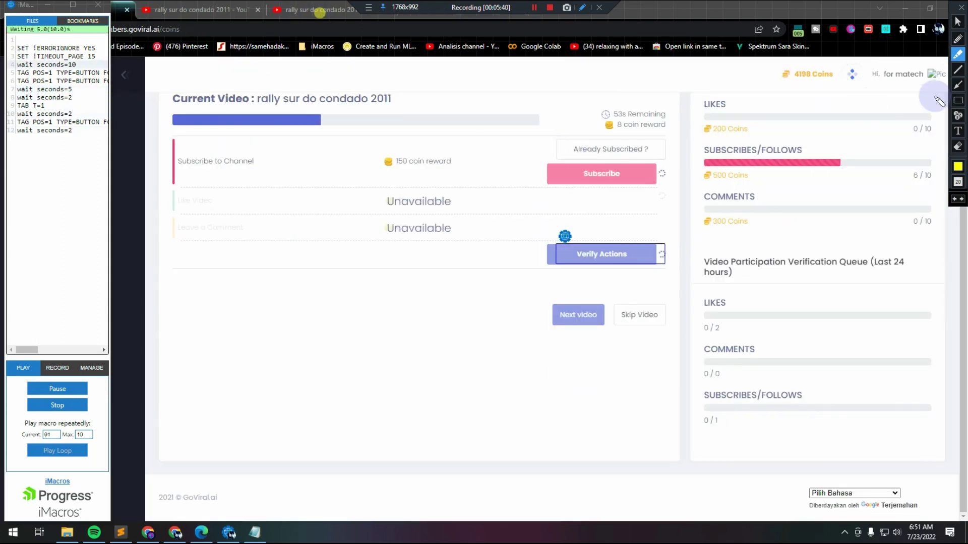
pyautogui.click(957, 22)
pyautogui.click(958, 39)
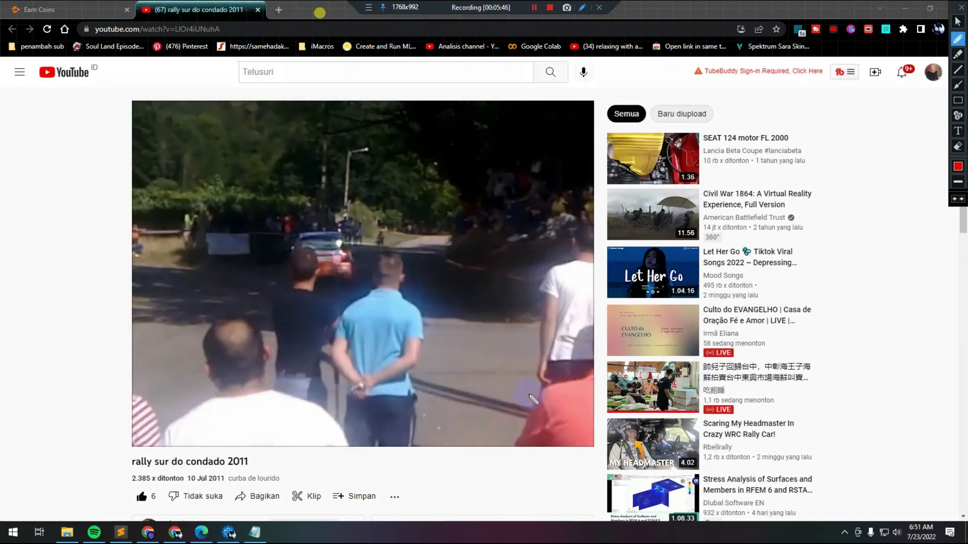
pyautogui.moveTo(569, 469); pyautogui.dragTo(562, 533)
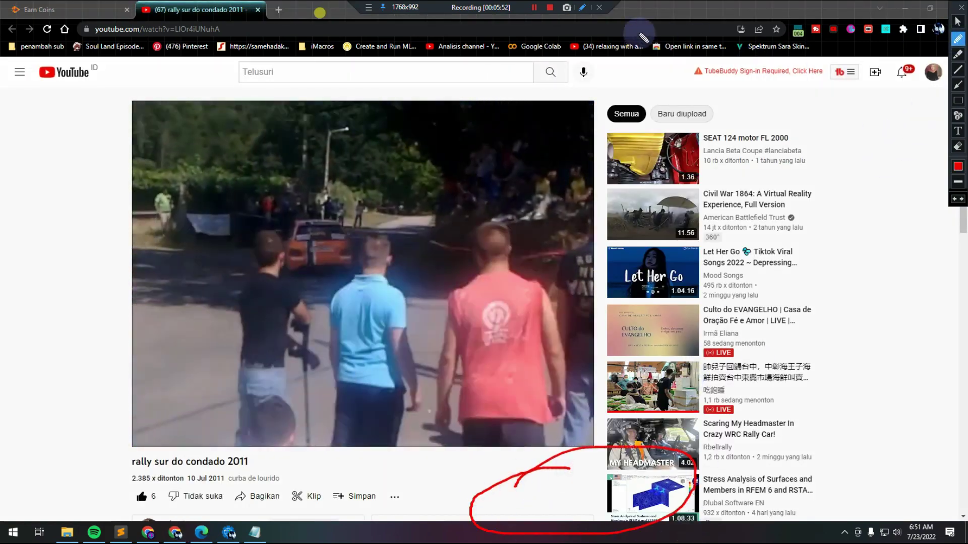
pyautogui.click(957, 21)
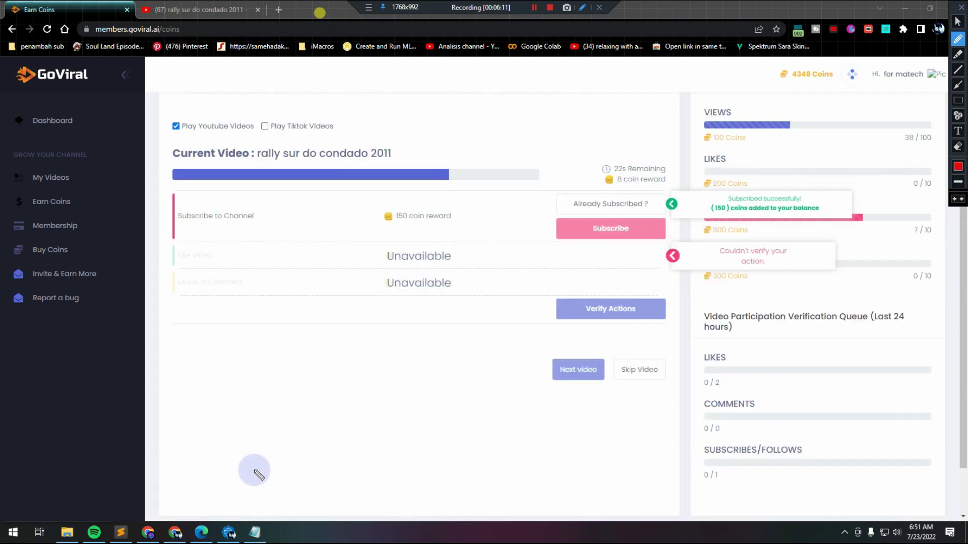
# - Add the red text annotation "auto sub nya harus aktive di" below the video actions and delete its text
pyautogui.click(957, 130)
pyautogui.click(257, 406)
pyautogui.write('auto')
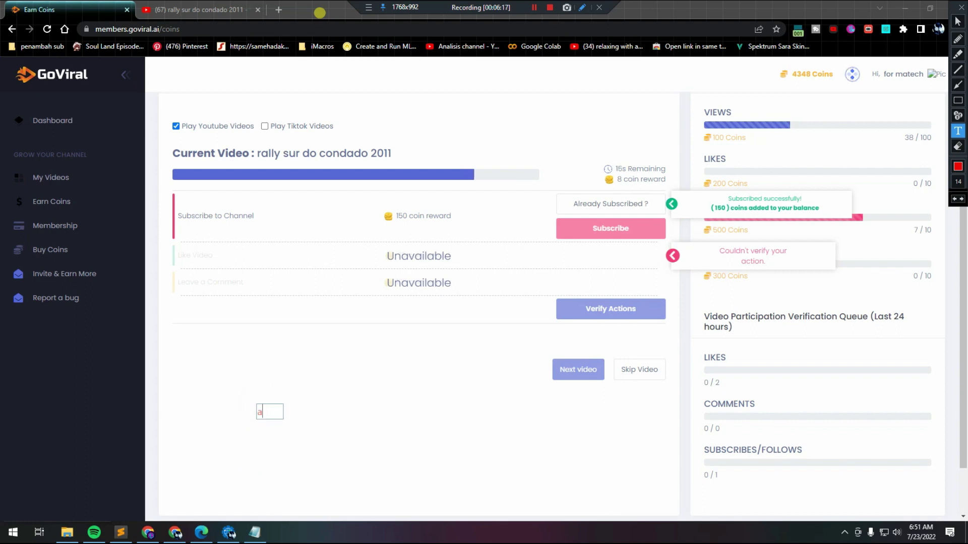
pyautogui.write('s')
pyautogui.write('ub  nya harus ')
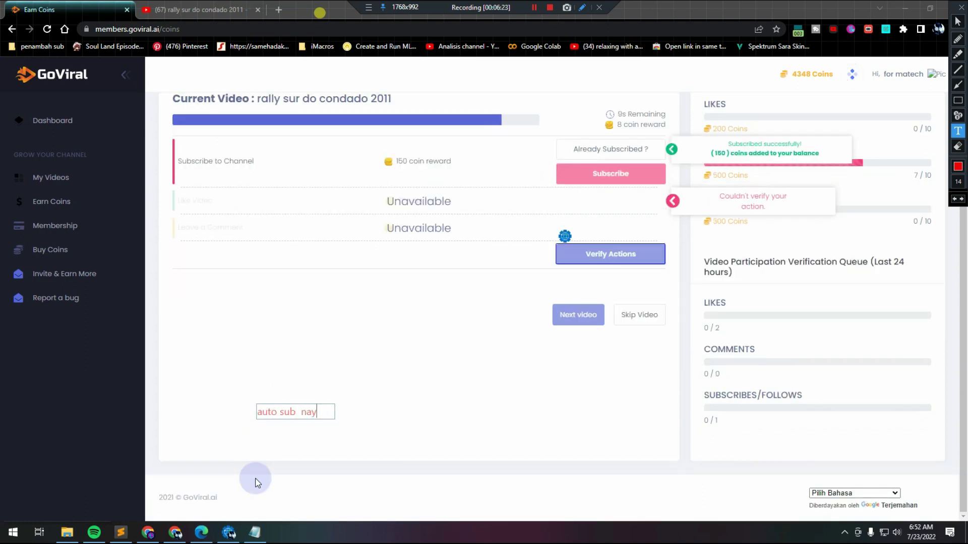
pyautogui.write('aktive')
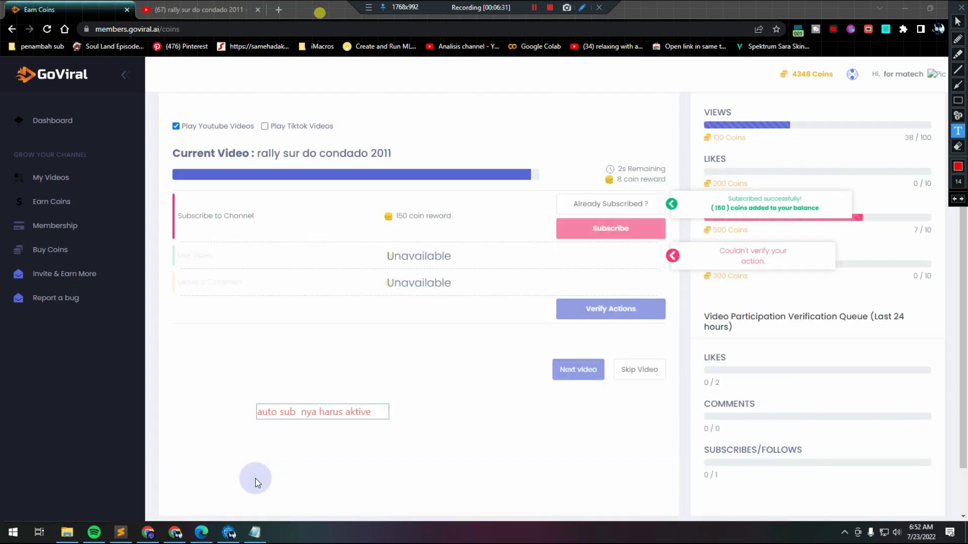
pyautogui.write('di')
pyautogui.hotkey('ctrl', 'a')
pyautogui.press('BackSpace')
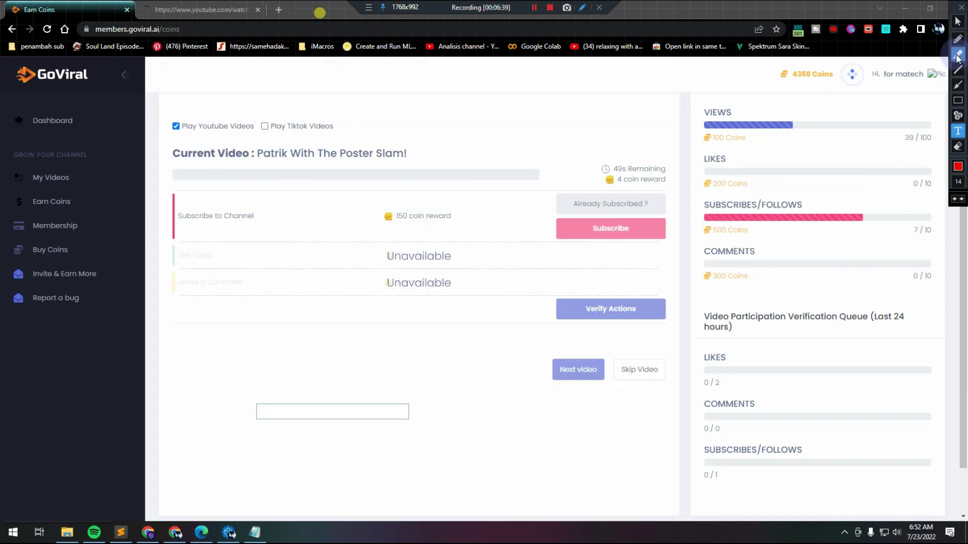
# - Leave the text annotation and bring the iMacros window in front of the browser
pyautogui.scroll(-1, 564, 237)
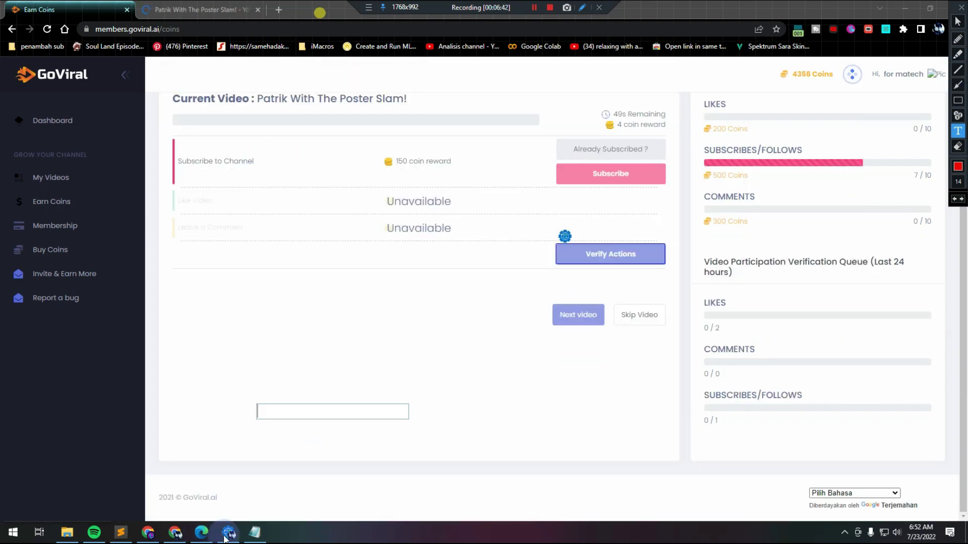
pyautogui.click(958, 21)
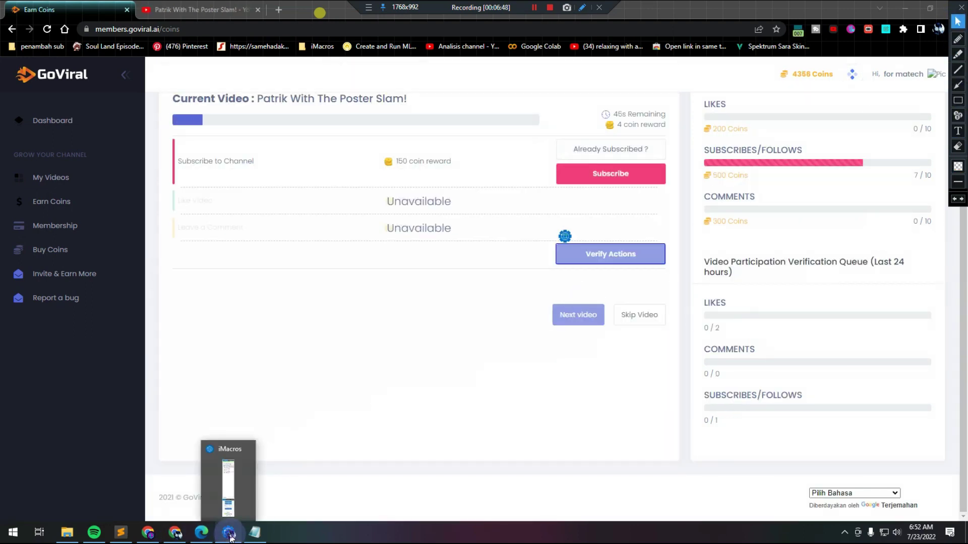
pyautogui.click(230, 535)
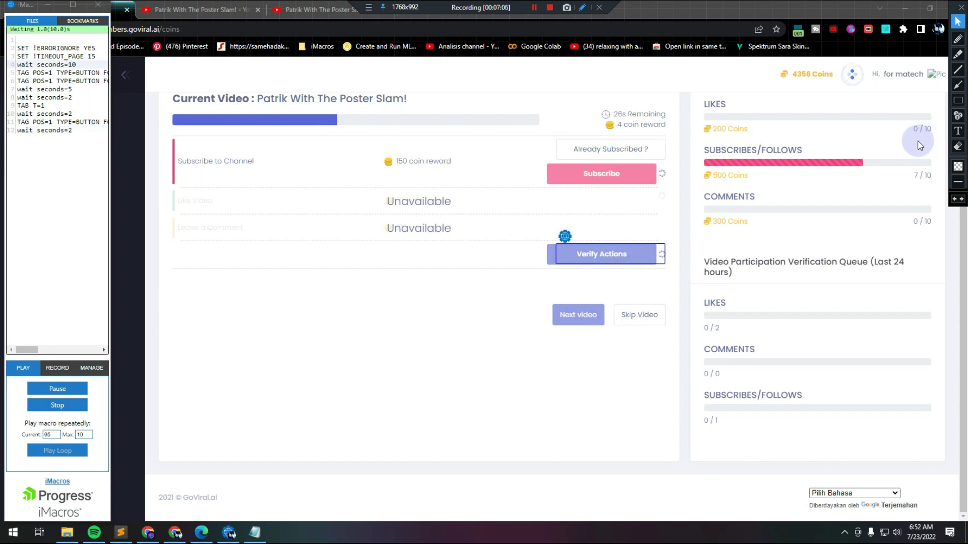
# - Highlight the subscribe and verify area in yellow with check marks over the reward messages, and clear the annotations
pyautogui.click(957, 54)
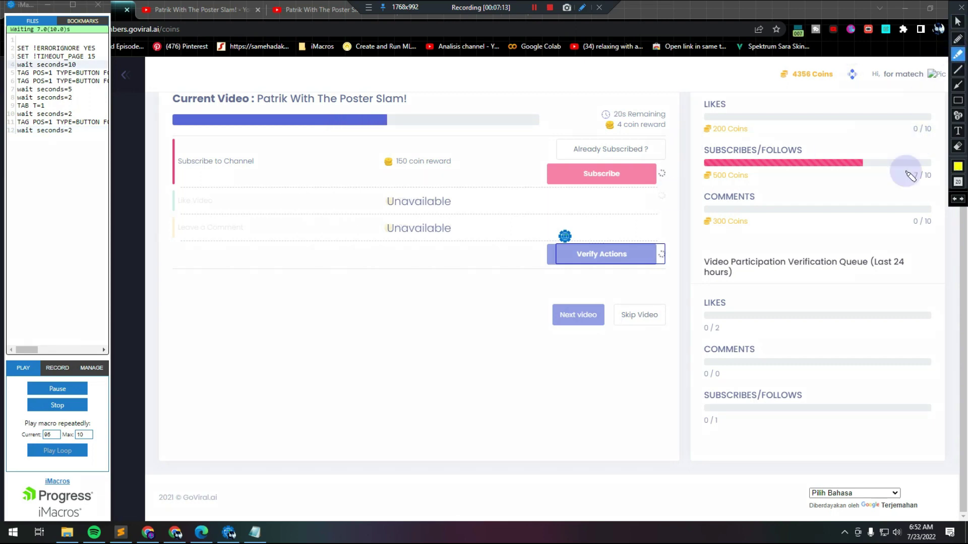
pyautogui.moveTo(802, 161); pyautogui.dragTo(512, 301)
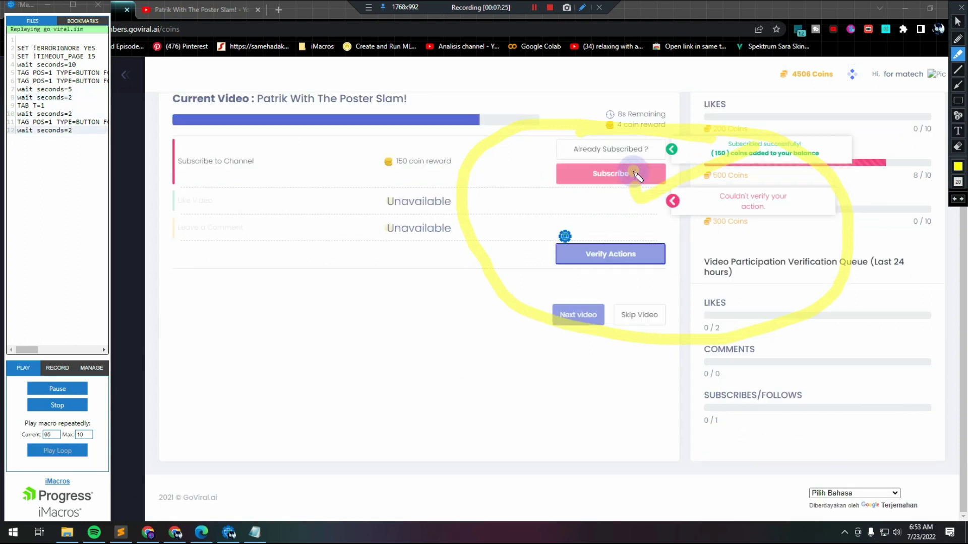
pyautogui.moveTo(636, 175)
pyautogui.mouseDown()
pyautogui.moveTo(829, 136)
pyautogui.moveTo(635, 219)
pyautogui.mouseUp()
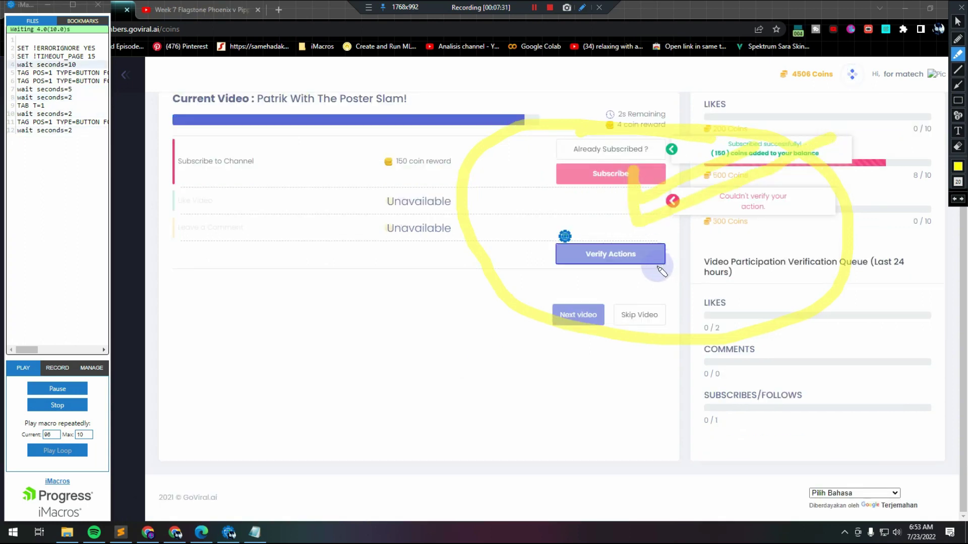
pyautogui.moveTo(629, 121)
pyautogui.mouseDown()
pyautogui.moveTo(620, 95)
pyautogui.moveTo(821, 91)
pyautogui.mouseUp()
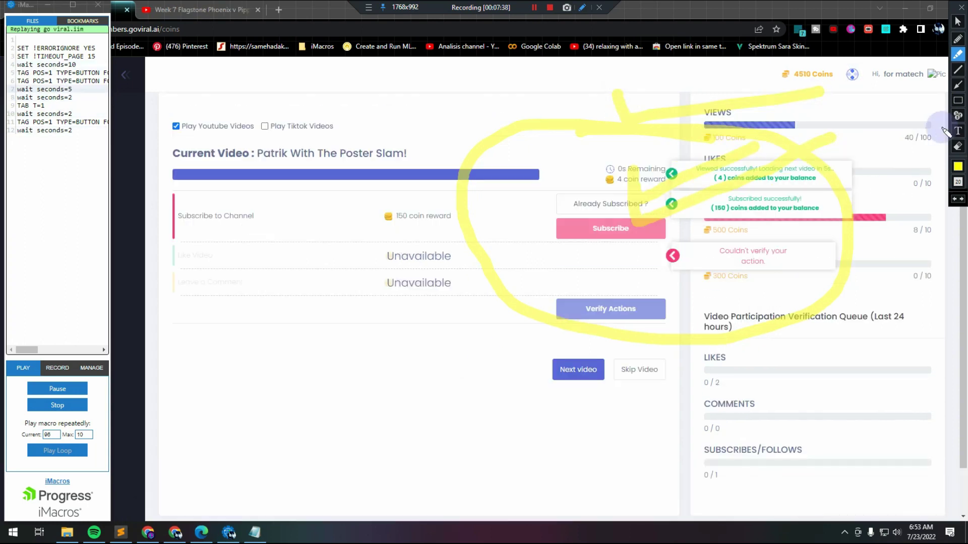
pyautogui.click(956, 199)
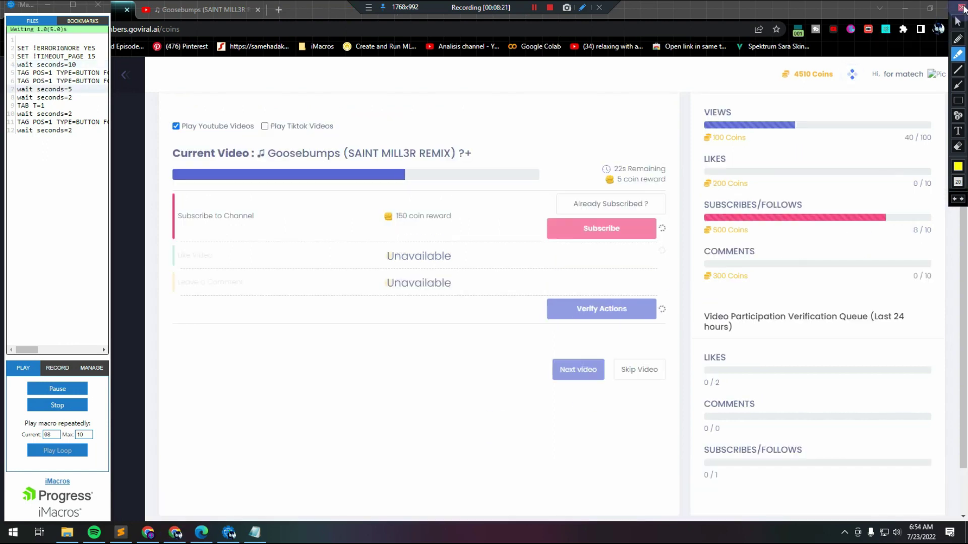
pyautogui.click(957, 21)
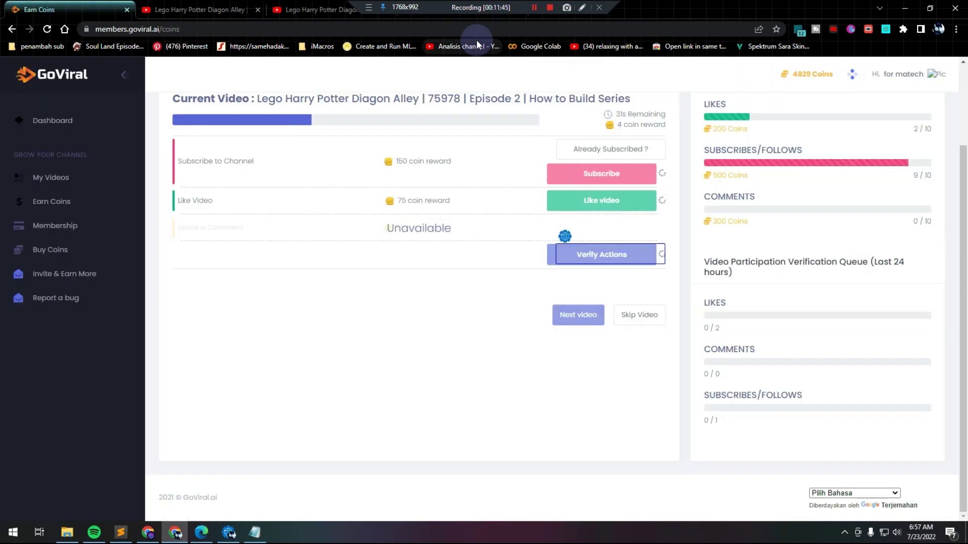
# - Box the Subscribe and Like video actions and the remaining-time reward in red, add two check marks, and undo the marks
pyautogui.click(582, 7)
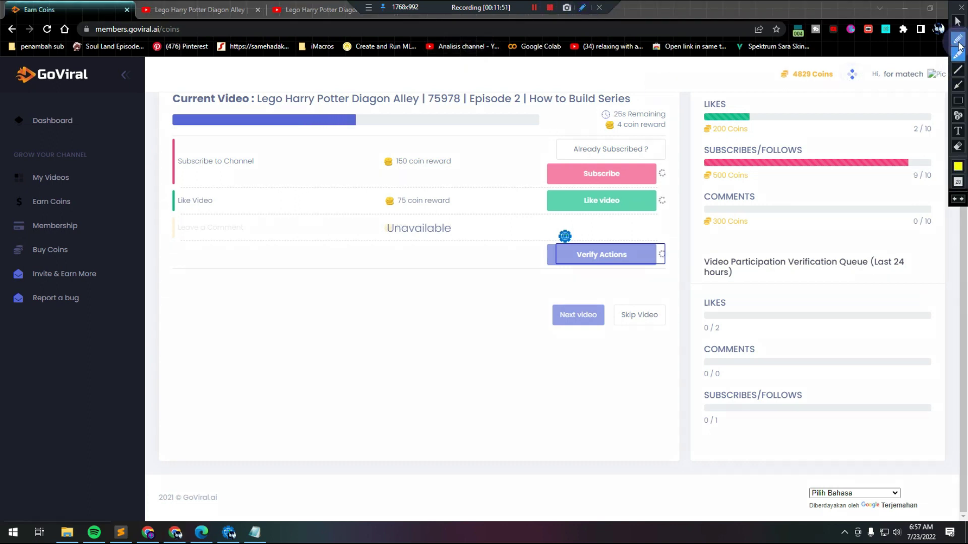
pyautogui.moveTo(535, 146)
pyautogui.mouseDown()
pyautogui.moveTo(534, 219)
pyautogui.moveTo(555, 143)
pyautogui.mouseUp()
pyautogui.moveTo(583, 103)
pyautogui.mouseDown()
pyautogui.moveTo(670, 129)
pyautogui.moveTo(585, 102)
pyautogui.mouseUp()
pyautogui.moveTo(687, 91); pyautogui.dragTo(771, 68)
pyautogui.moveTo(701, 161); pyautogui.dragTo(771, 145)
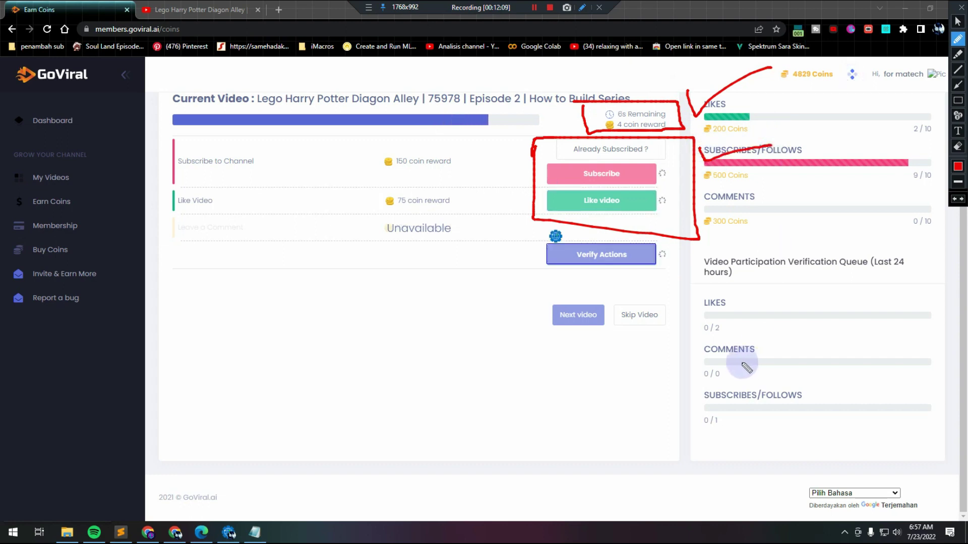
pyautogui.click(957, 200)
pyautogui.click(957, 199)
pyautogui.click(957, 199)
pyautogui.click(957, 200)
# - Mark the likes and subscribes counters with red lines, circle the coin balance, and undo the marks
pyautogui.moveTo(868, 146); pyautogui.dragTo(911, 141)
pyautogui.moveTo(873, 184); pyautogui.dragTo(916, 175)
pyautogui.moveTo(870, 129); pyautogui.dragTo(902, 121)
pyautogui.moveTo(813, 66); pyautogui.dragTo(779, 63)
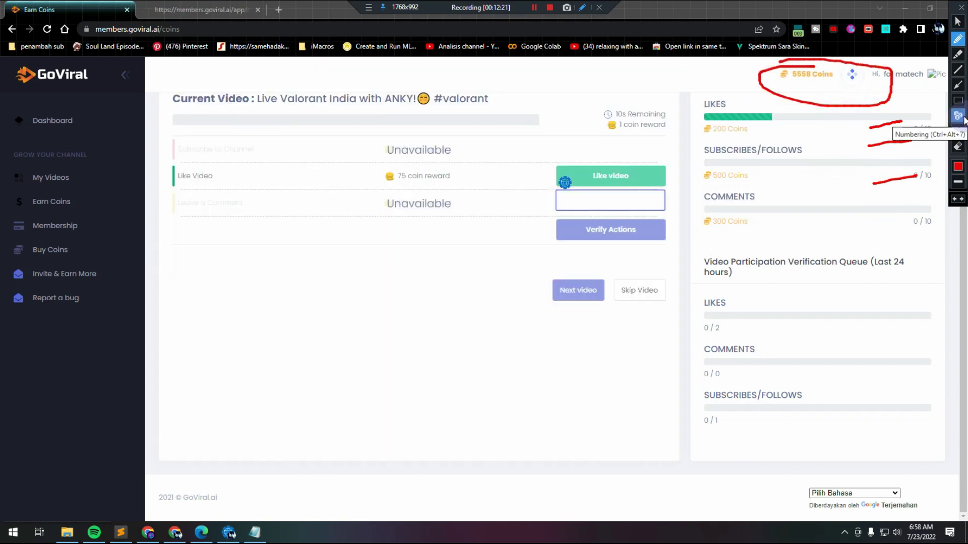
pyautogui.click(958, 199)
pyautogui.click(958, 200)
pyautogui.click(957, 199)
pyautogui.click(957, 200)
pyautogui.click(960, 22)
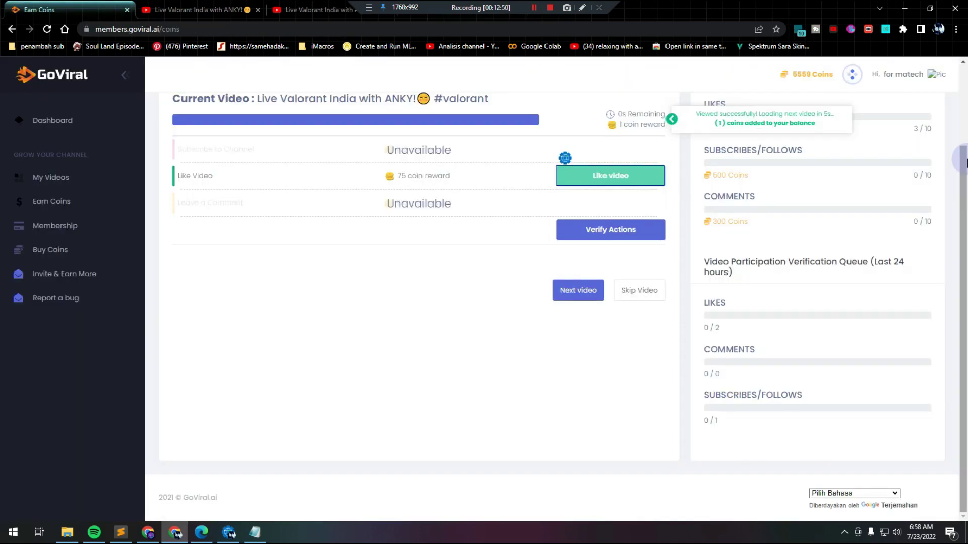
pyautogui.click(565, 222)
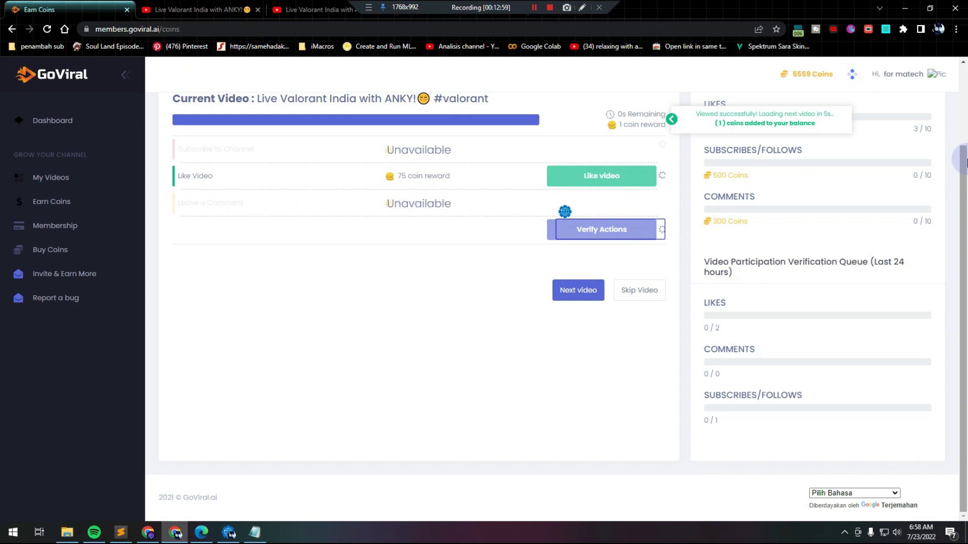
pyautogui.click(557, 174)
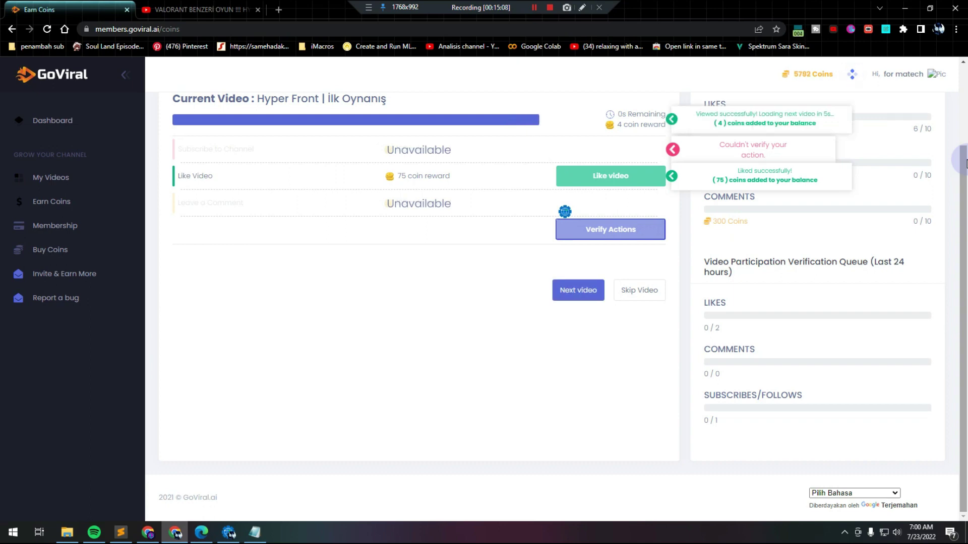
pyautogui.scroll(1, 966, 163)
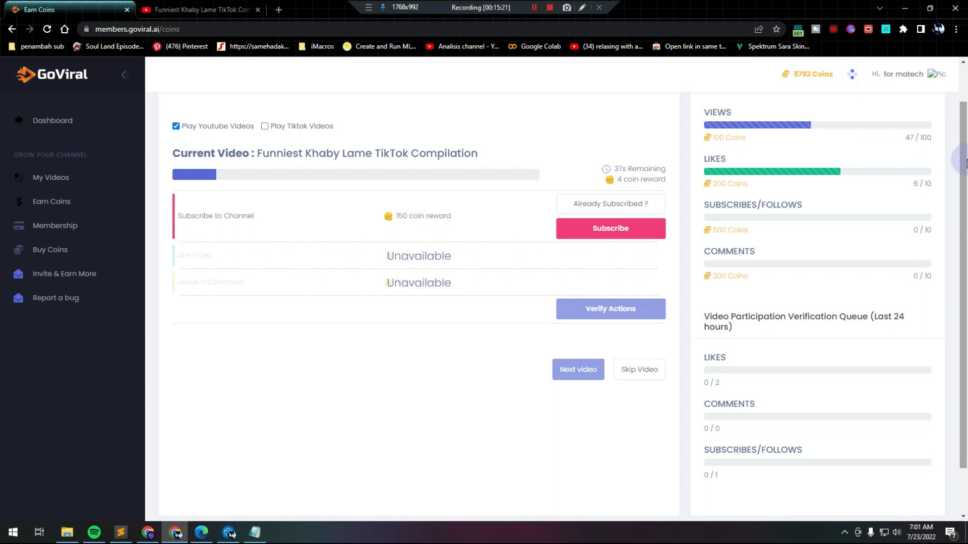
pyautogui.scroll(-1, 966, 163)
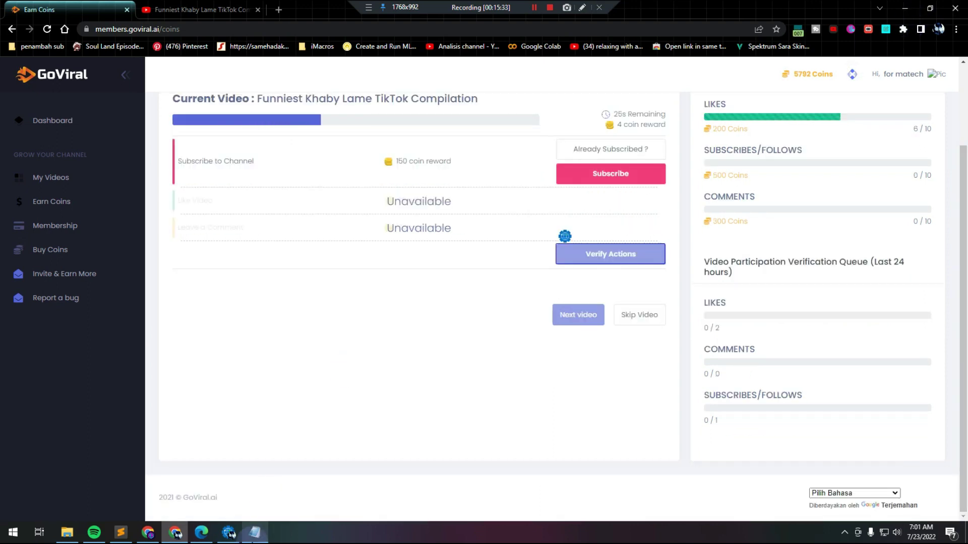
# - Switch to Notepad, write "terima kasih sudah menonton" and clear the text
pyautogui.click(254, 533)
pyautogui.write('terima kasih ')
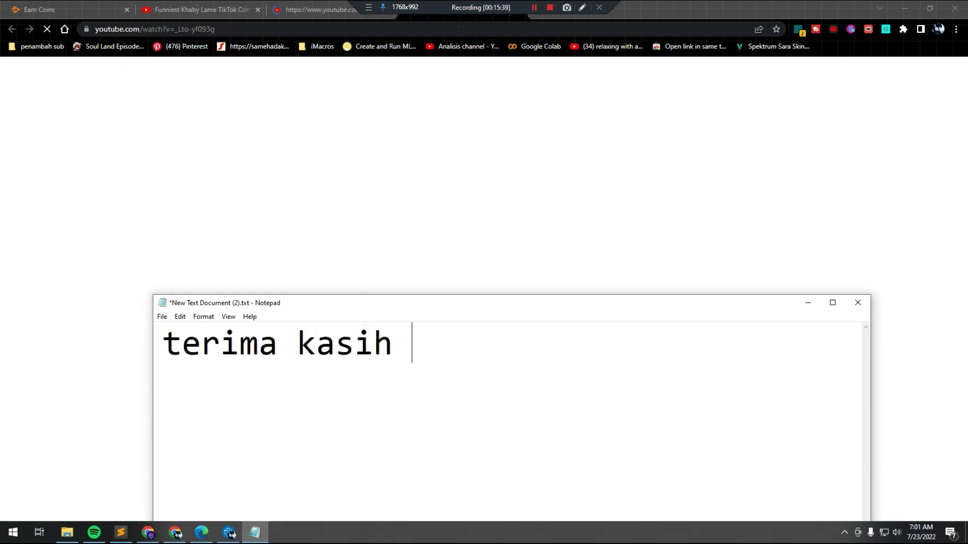
pyautogui.write('sudah menonton')
pyautogui.hotkey('ctrl', 'a')
pyautogui.press('BackSpace')
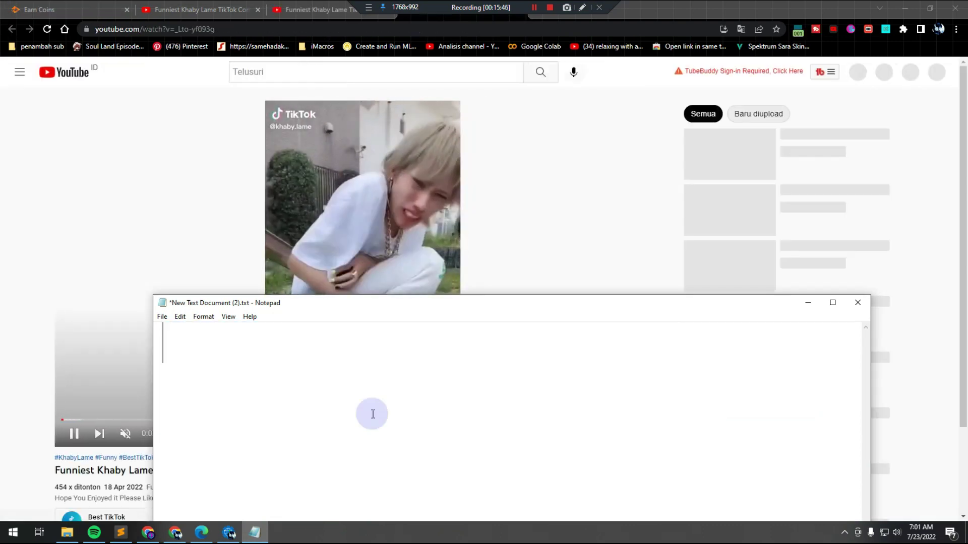
# - Write "jangan lupa share komen like dan subscribe" in the empty note and clear the text
pyautogui.write('jangan lupa share')
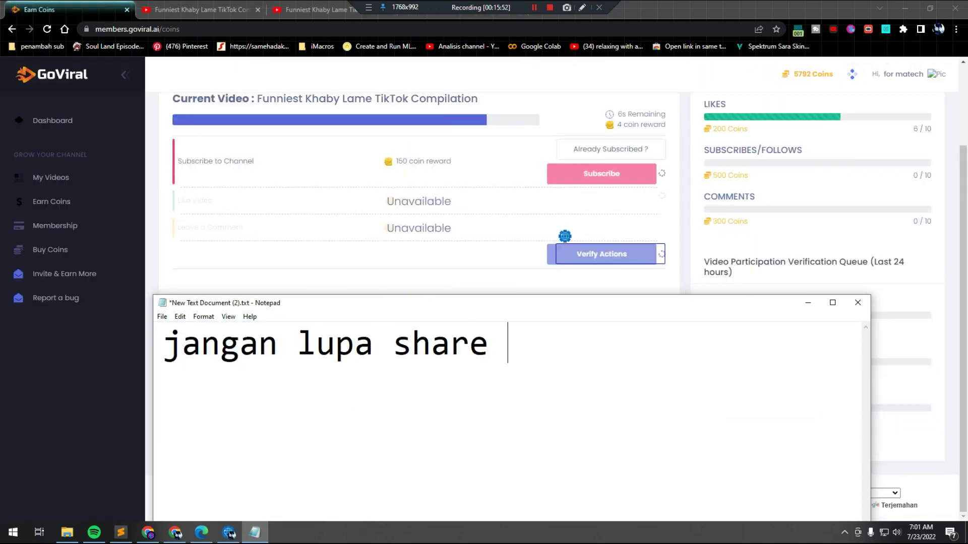
pyautogui.write(' komen like')
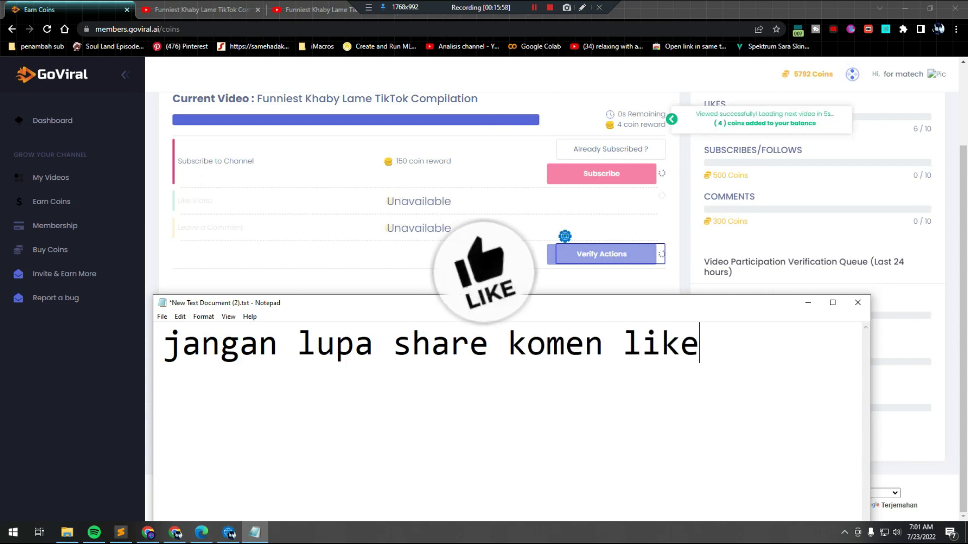
pyautogui.write(' dan subscribe')
pyautogui.hotkey('ctrl', 'a')
pyautogui.press('BackSpace')
# - Write the closing greeting "assalamulaikum wr" in the note and clear the text
pyautogui.write('assalamulaiku')
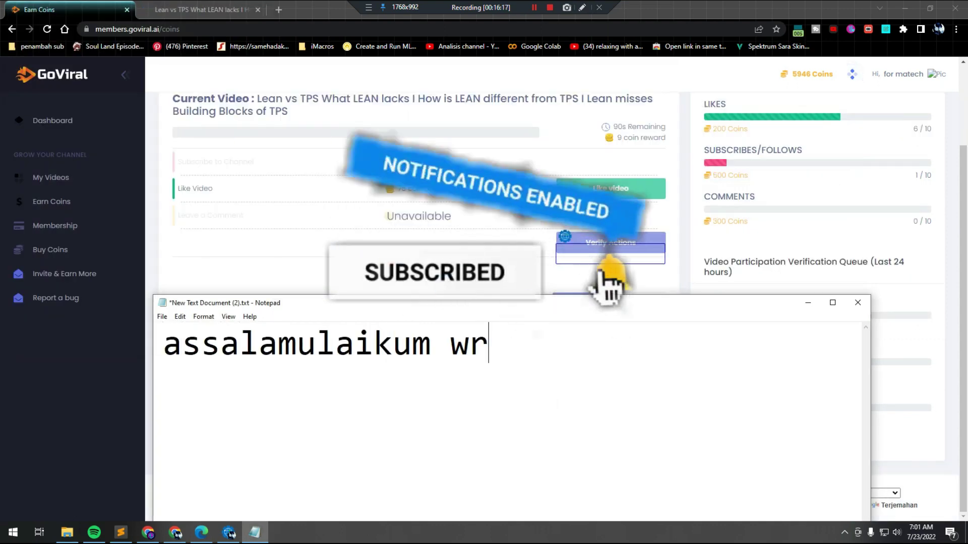
pyautogui.hotkey('ctrl', 'a')
pyautogui.press('BackSpace')
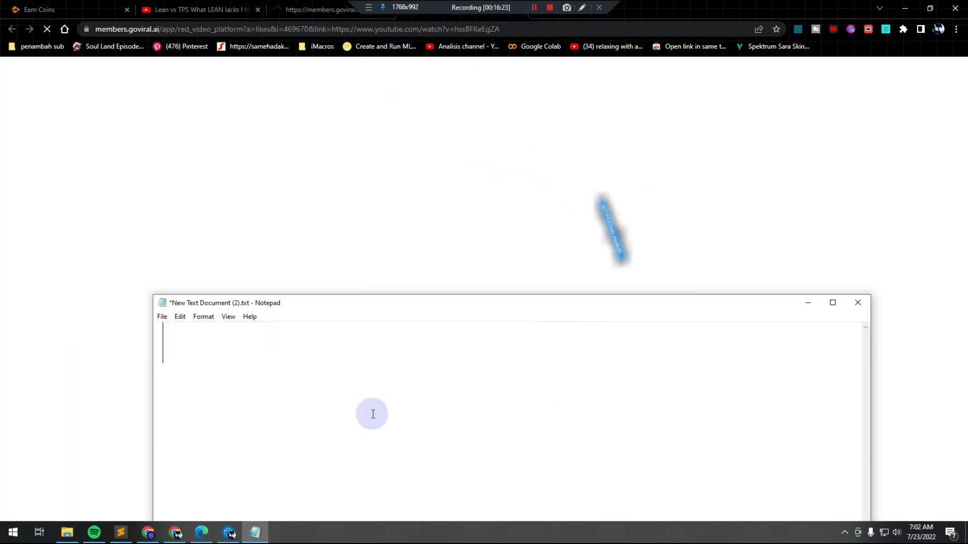